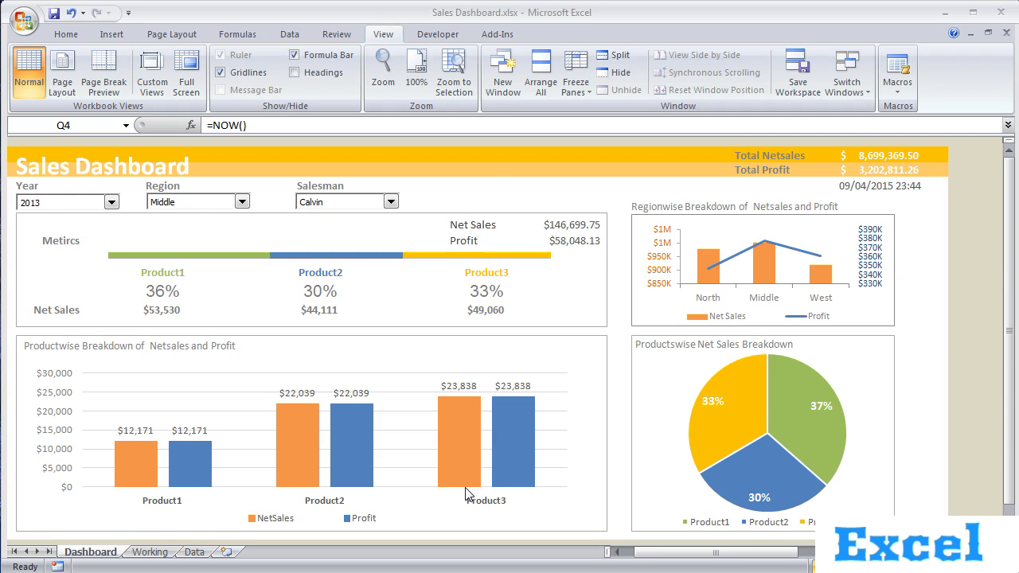
Select the Net Sales and Profit labels and browse the Salesman and Region lists
left_click(499, 204)
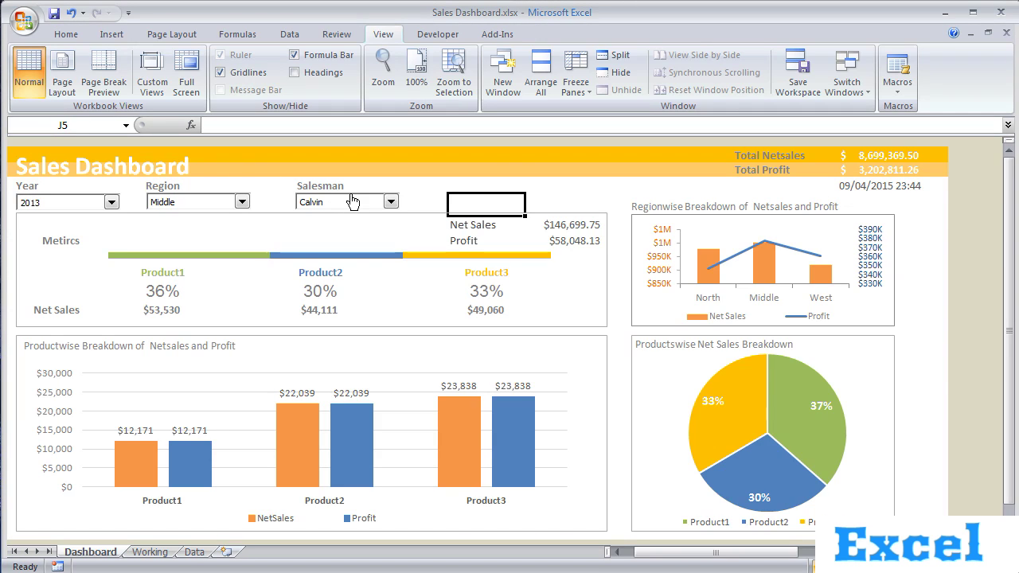
left_click_drag(483, 227, 484, 241)
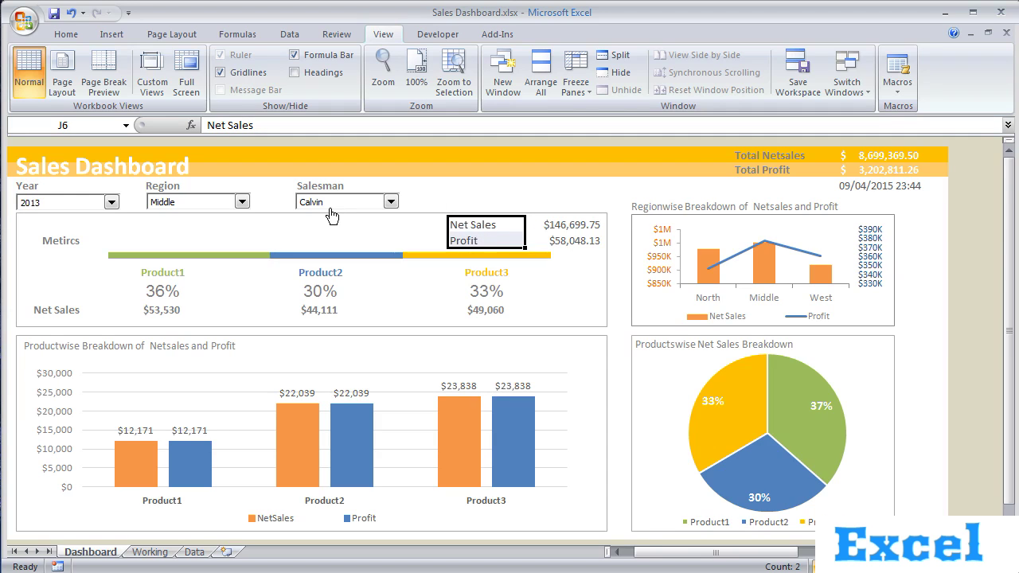
left_click(364, 205)
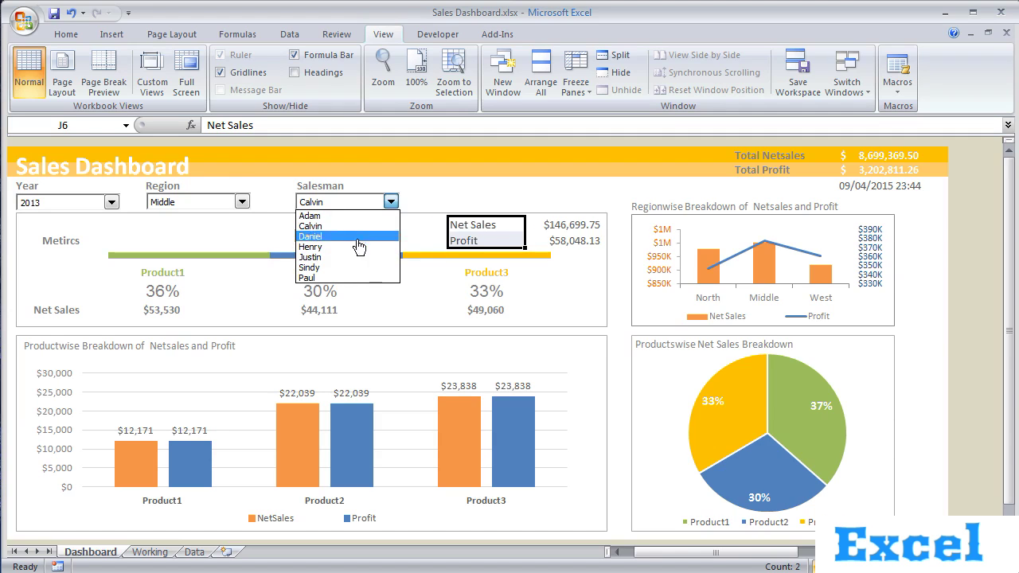
left_click(280, 195)
left_click(241, 202)
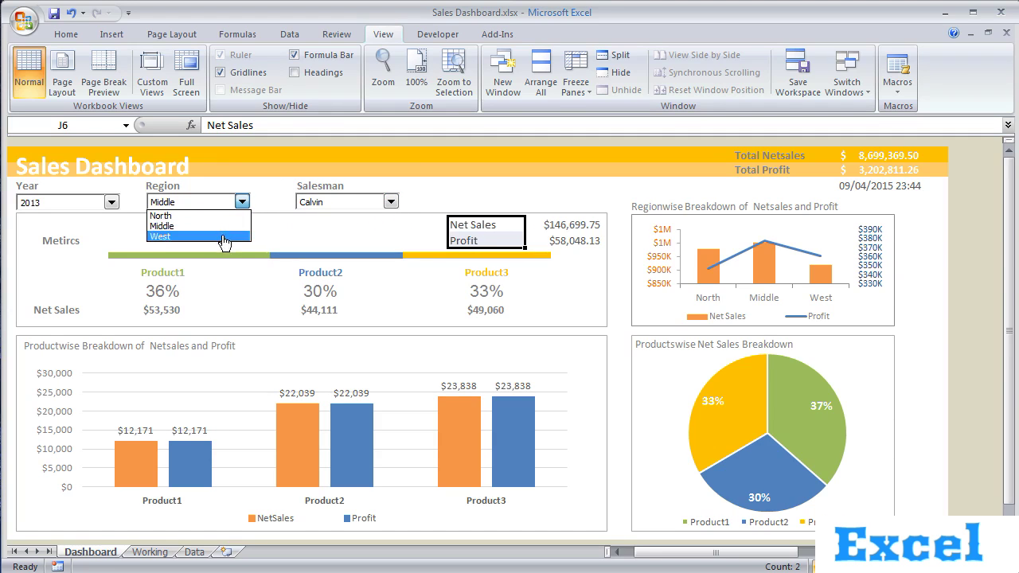
Keep the year at 2013 and filter the dashboard to salesman Henry
left_click(242, 204)
left_click(110, 202)
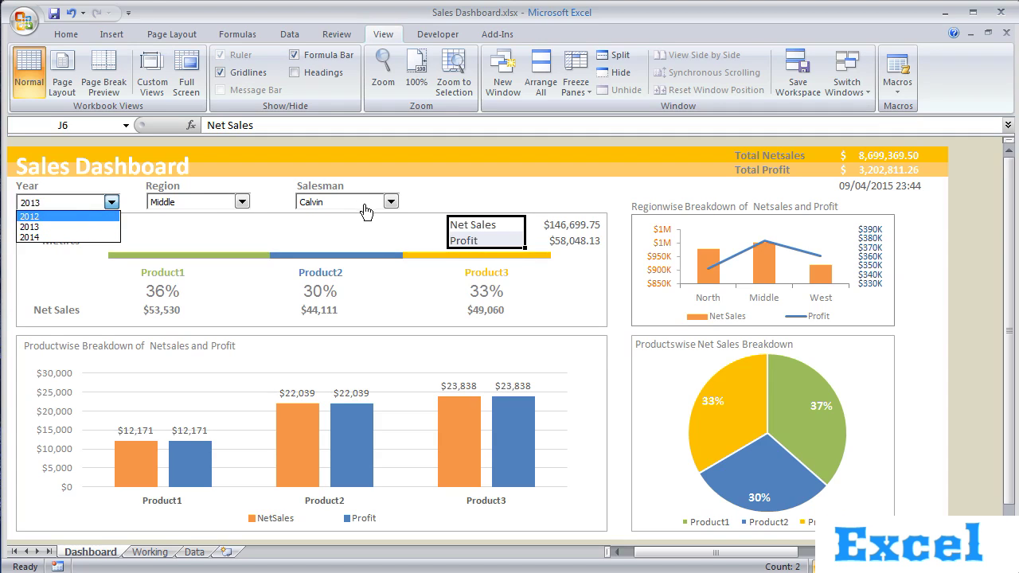
left_click(436, 196)
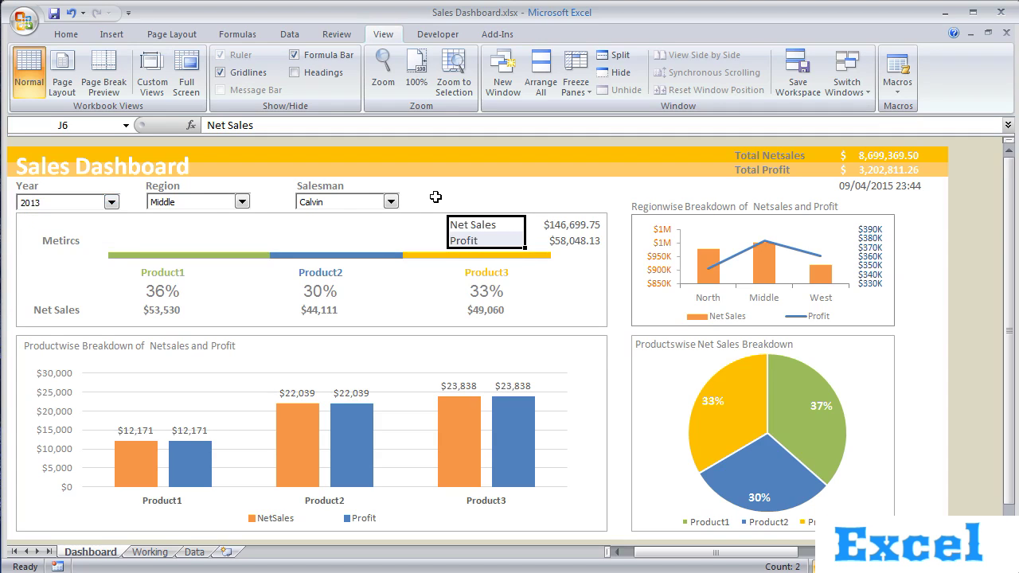
left_click(390, 202)
left_click(362, 247)
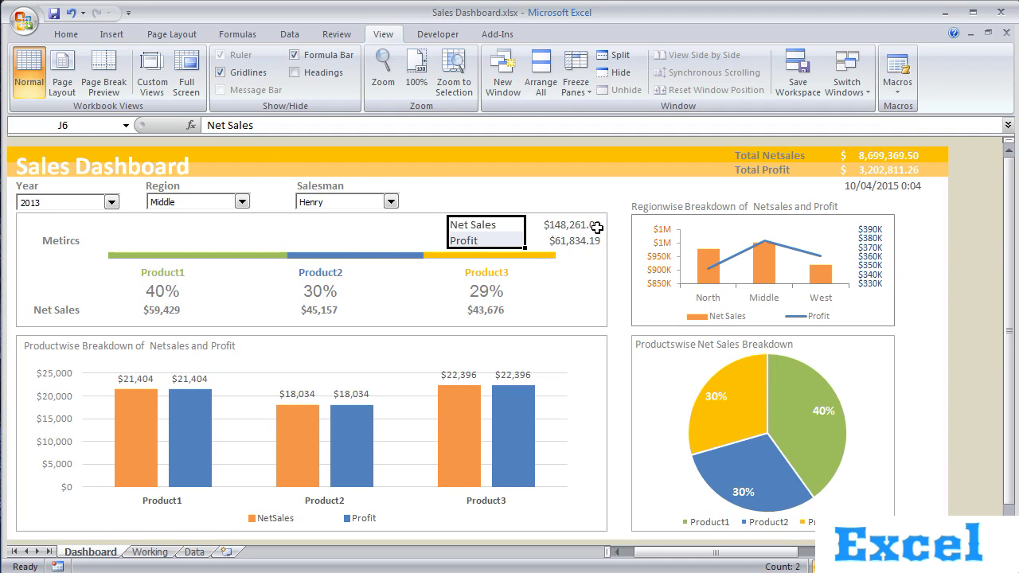
left_click(614, 311)
left_click_drag(597, 318, 60, 222)
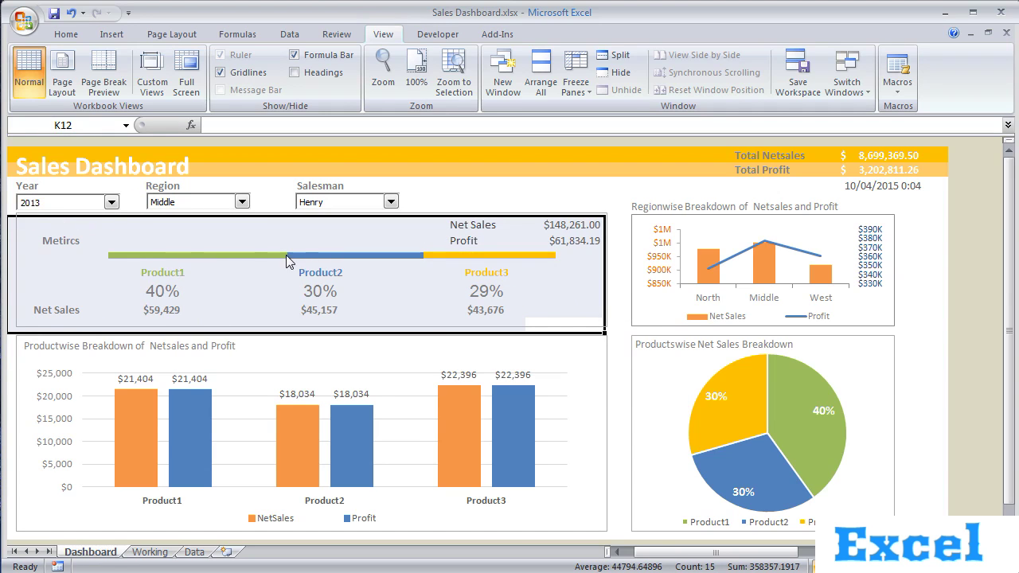
left_click(617, 262)
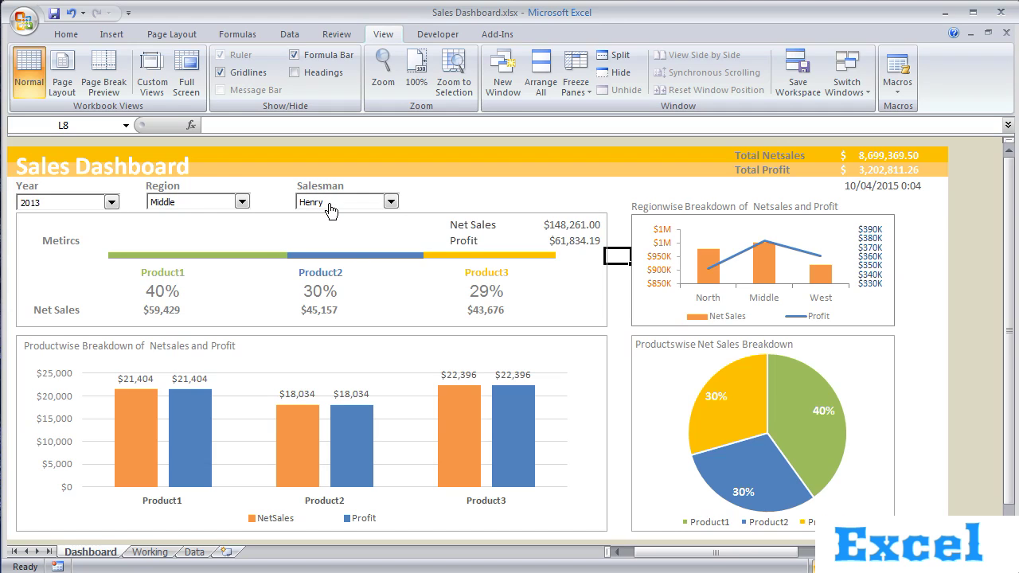
left_click(569, 227)
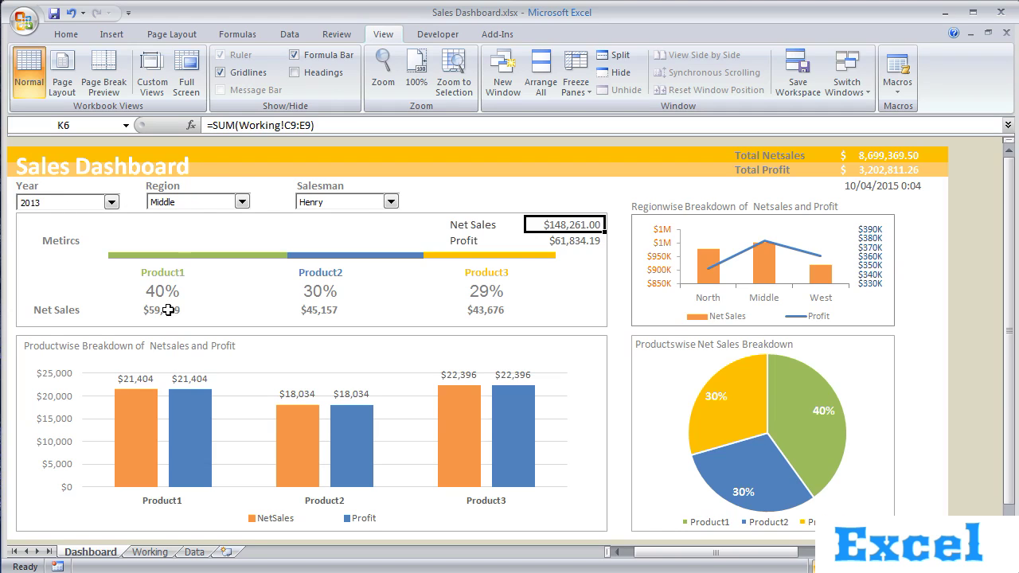
left_click_drag(167, 309, 466, 311)
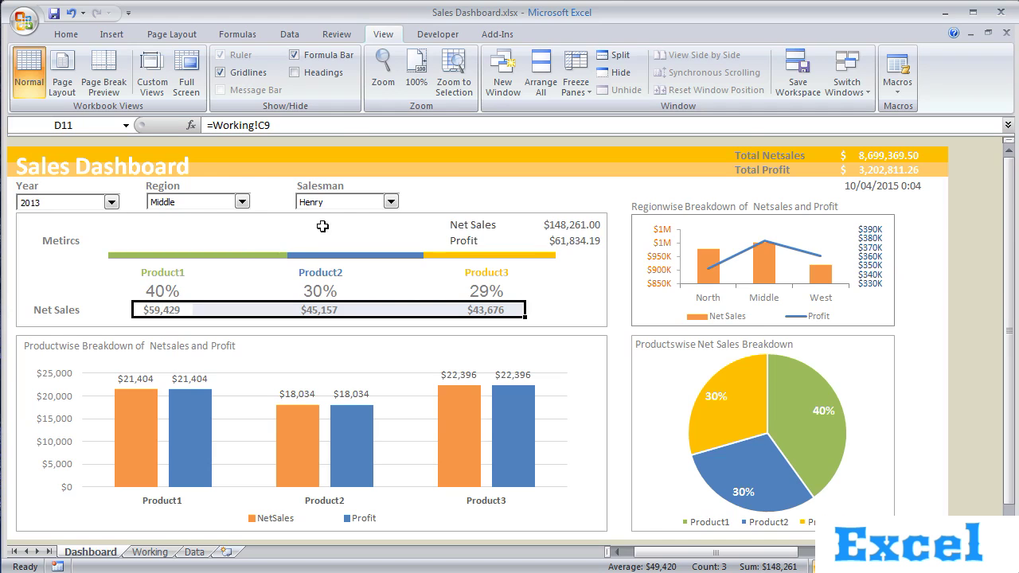
left_click(600, 315)
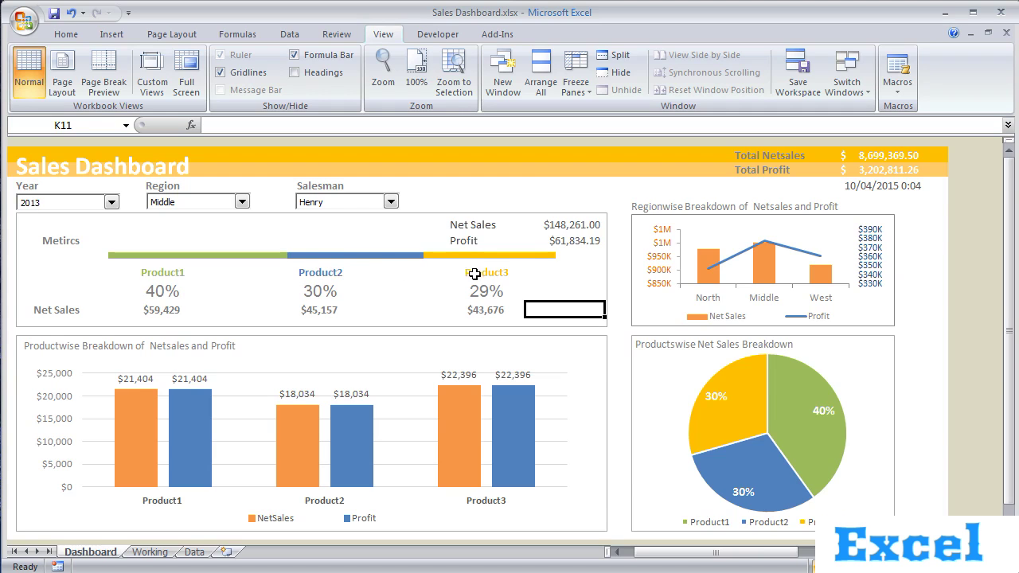
left_click(620, 320)
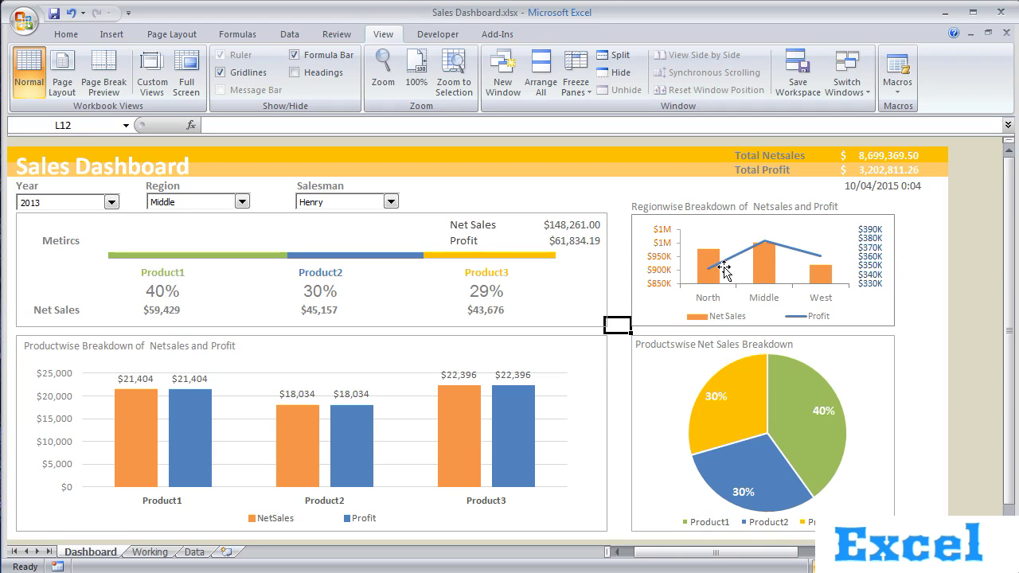
left_click(611, 360)
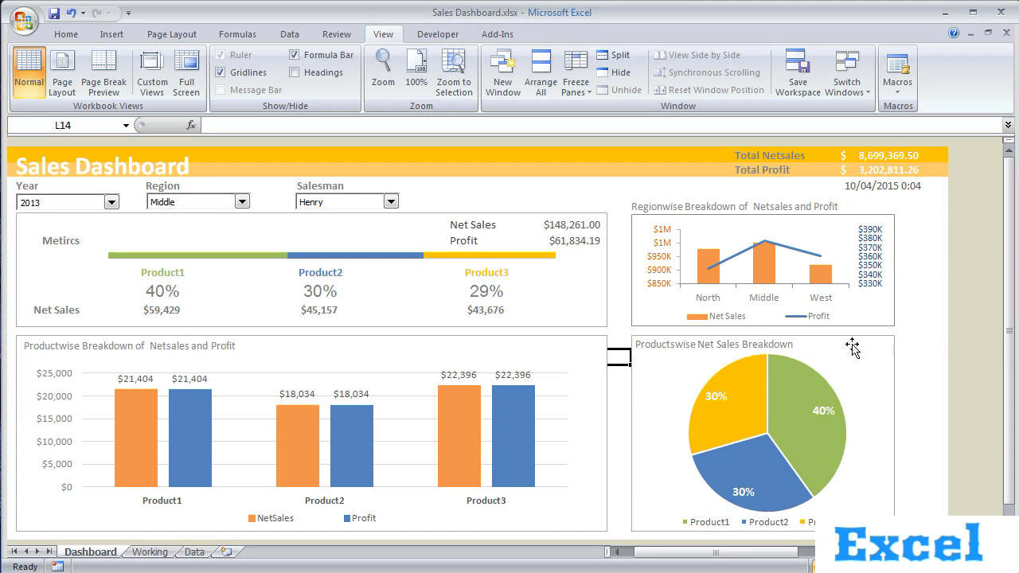
left_click(879, 350)
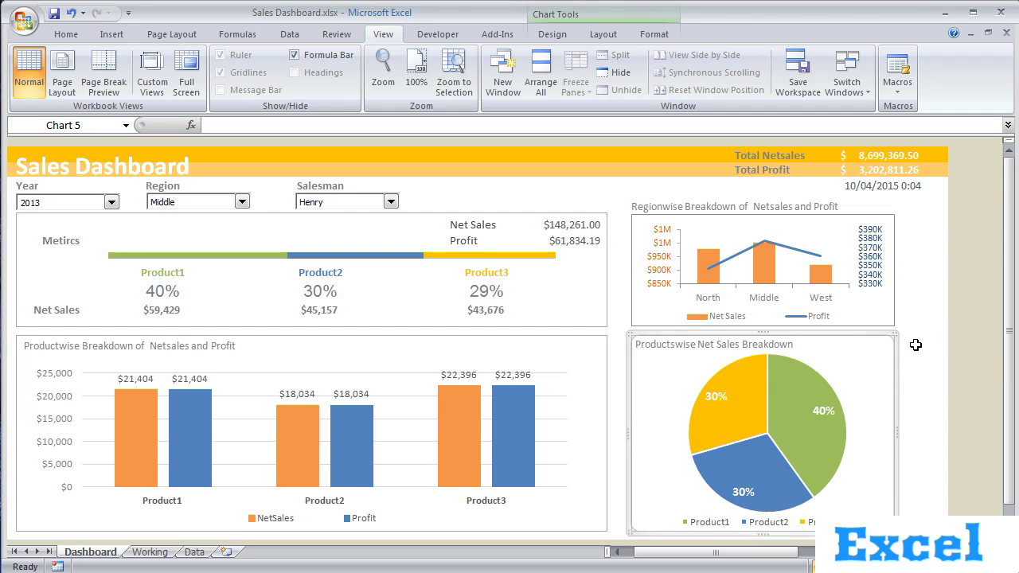
Inspect the Productswise Net Sales pie chart and the Total Netsales and Total Profit formulas
left_click(917, 348)
left_click(889, 348)
left_click(908, 295)
left_click(917, 256)
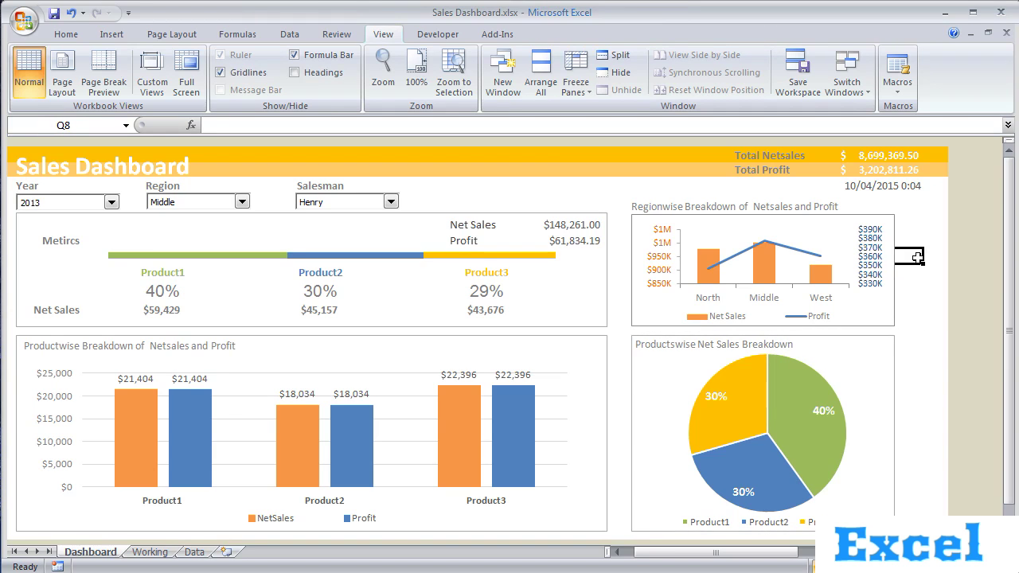
left_click(902, 156)
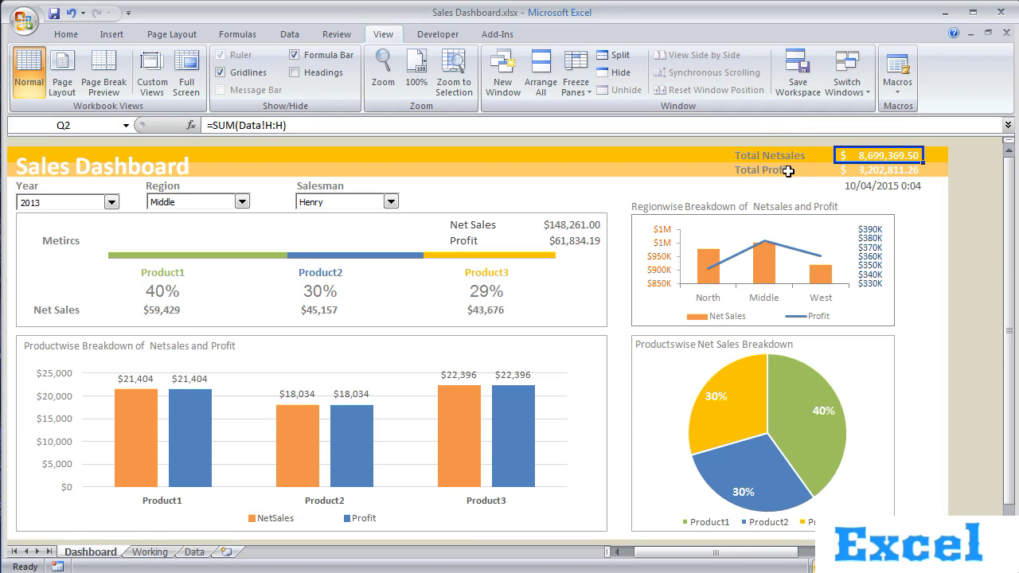
left_click(868, 172)
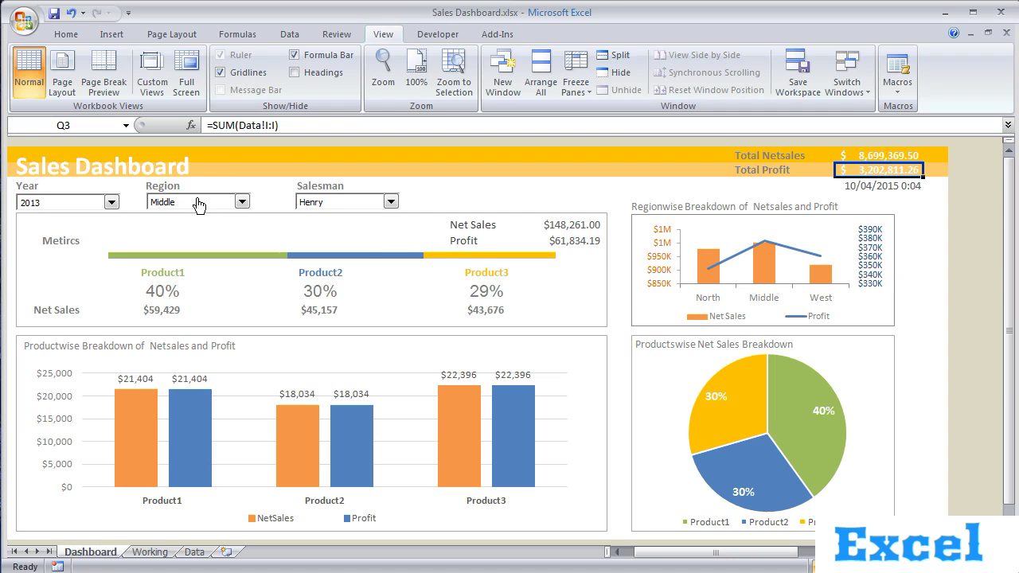
Filter the dashboard to year 2012, giving Net Sales $175,226.00 and Profit $49,158.16
left_click(111, 202)
left_click(99, 225)
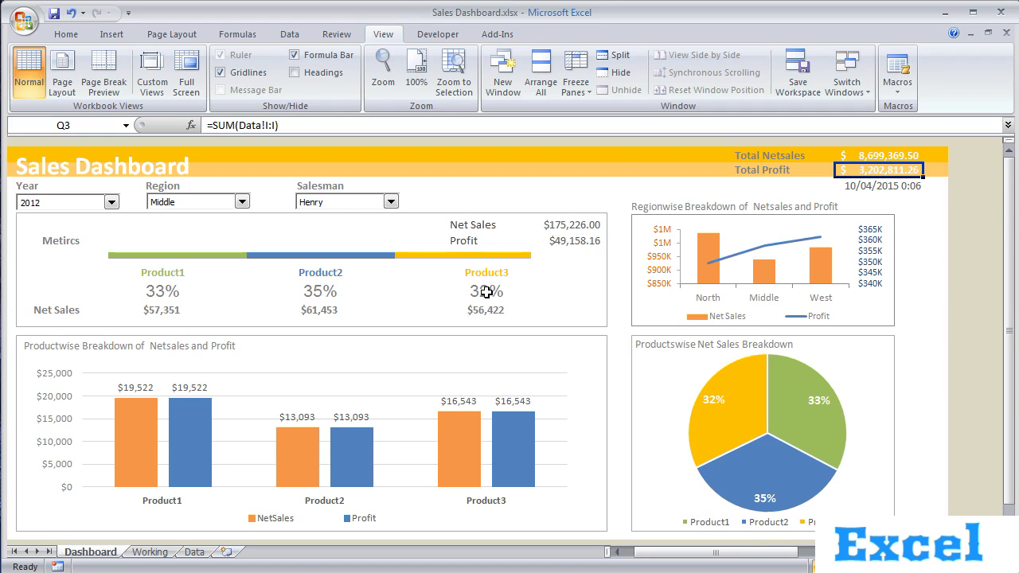
left_click(579, 197)
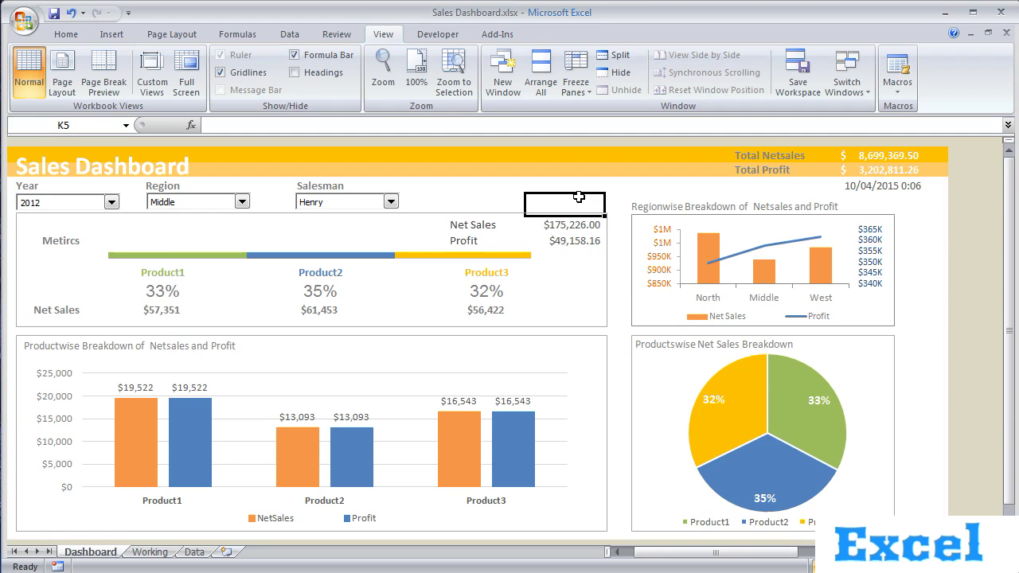
On the Data sheet, review the Salesman, Region and Product filter lists without changing them
left_click(200, 553)
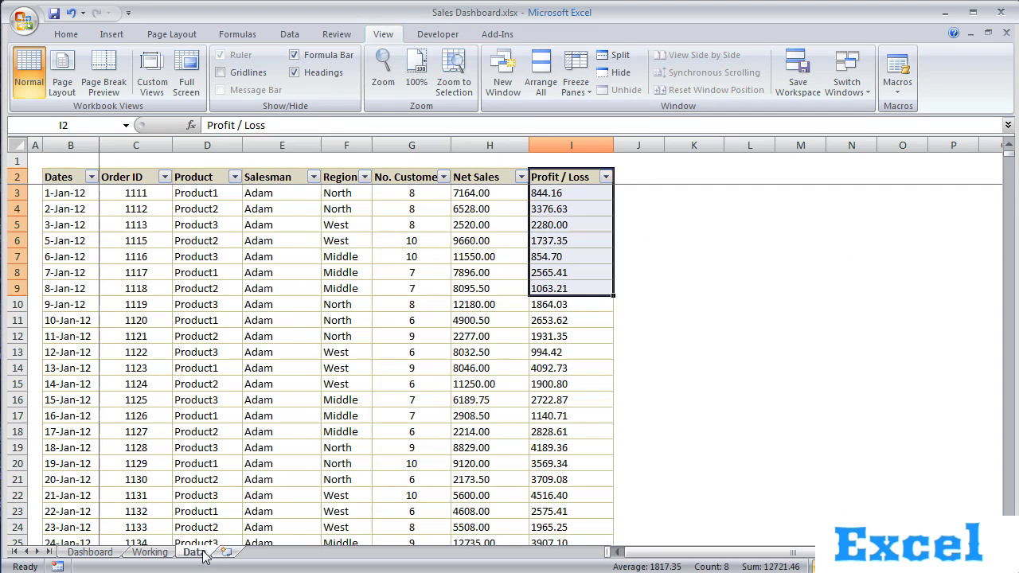
left_click(309, 239)
left_click(294, 193)
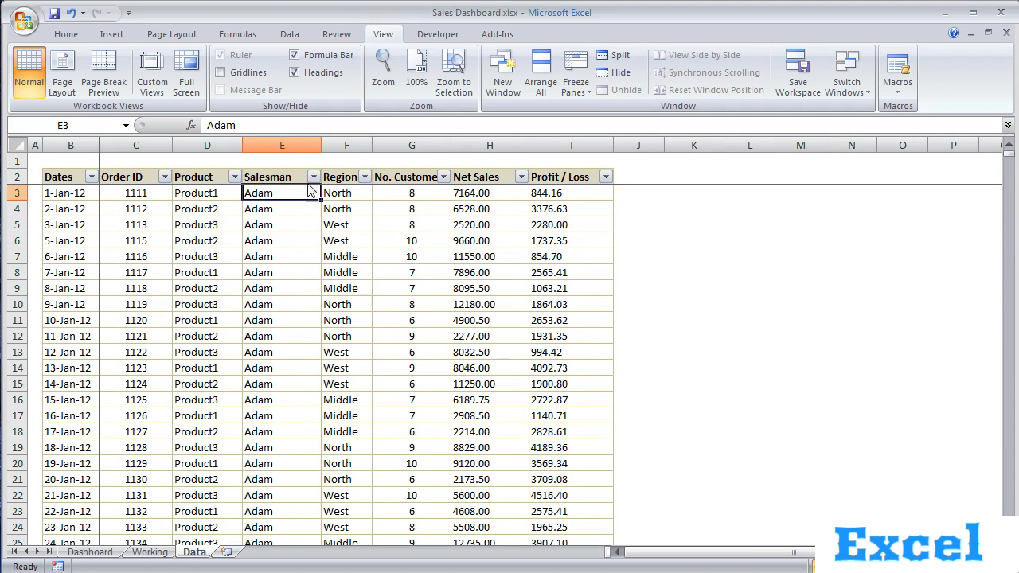
left_click(314, 177)
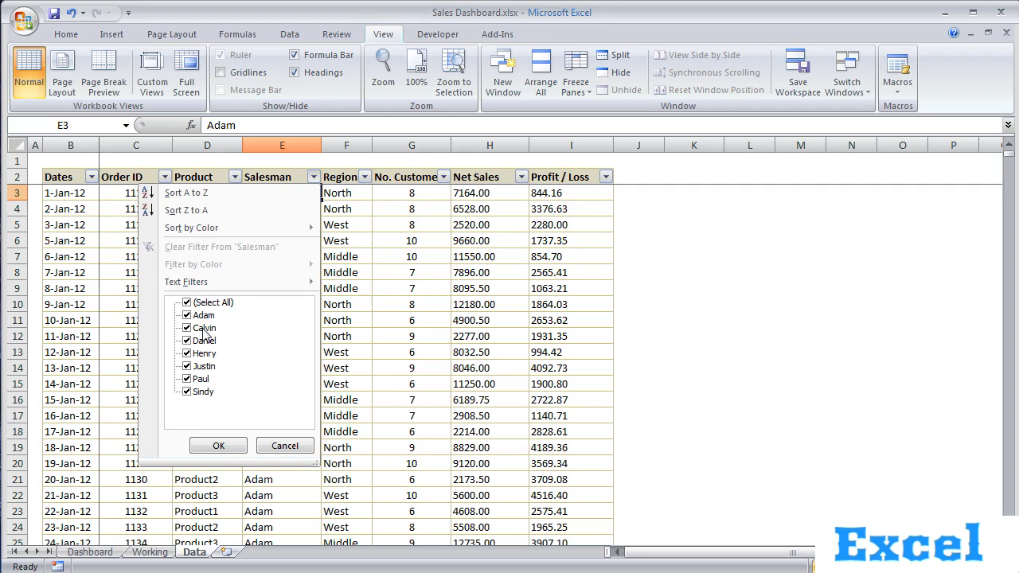
left_click(344, 209)
left_click(365, 177)
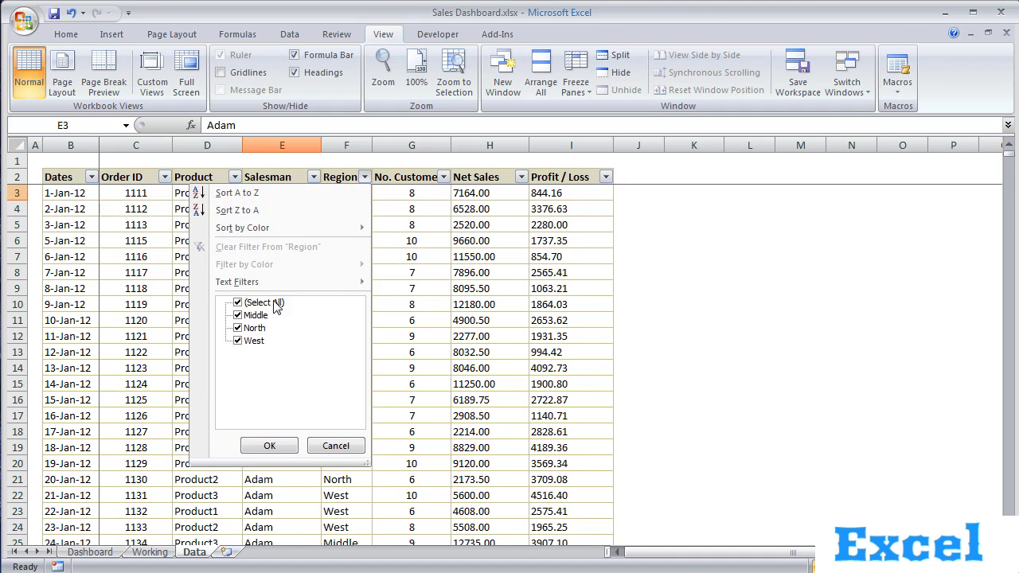
left_click(382, 223)
left_click(234, 177)
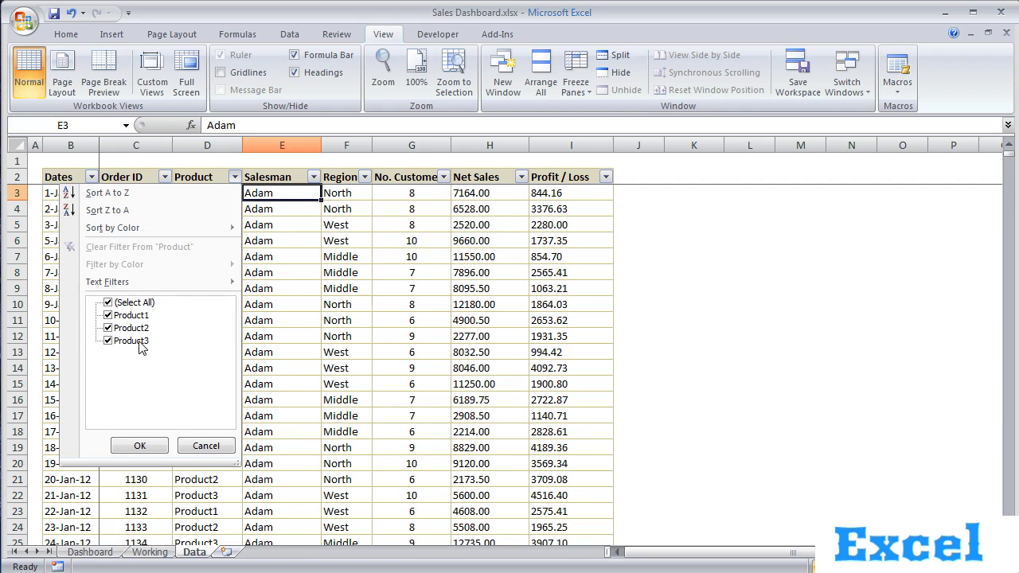
left_click(262, 257)
Select the Net Sales values and Profit / Loss cells I2:I8, then return to the Dashboard
left_click(495, 179)
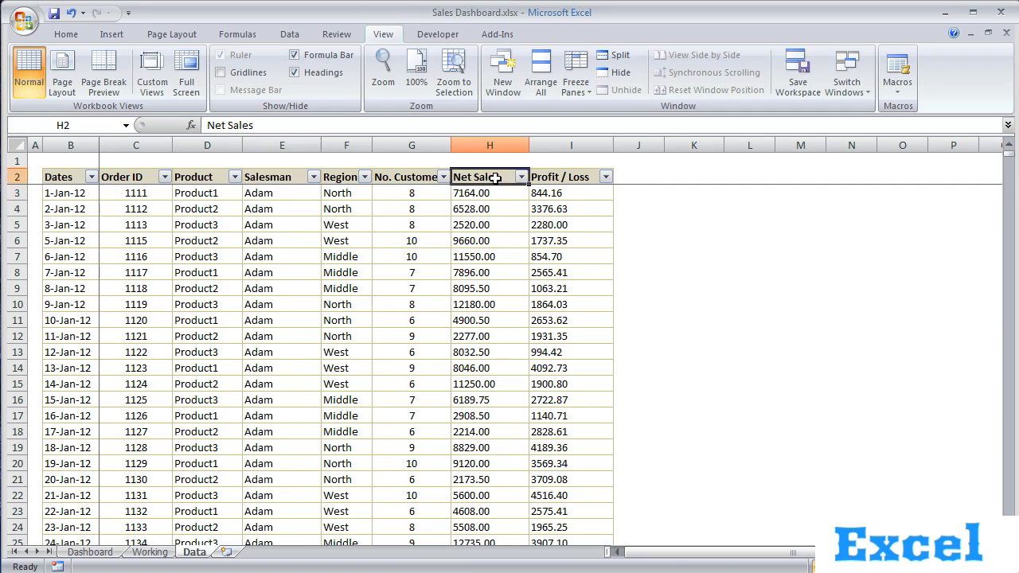
left_click_drag(495, 179, 501, 287)
left_click_drag(563, 177, 569, 273)
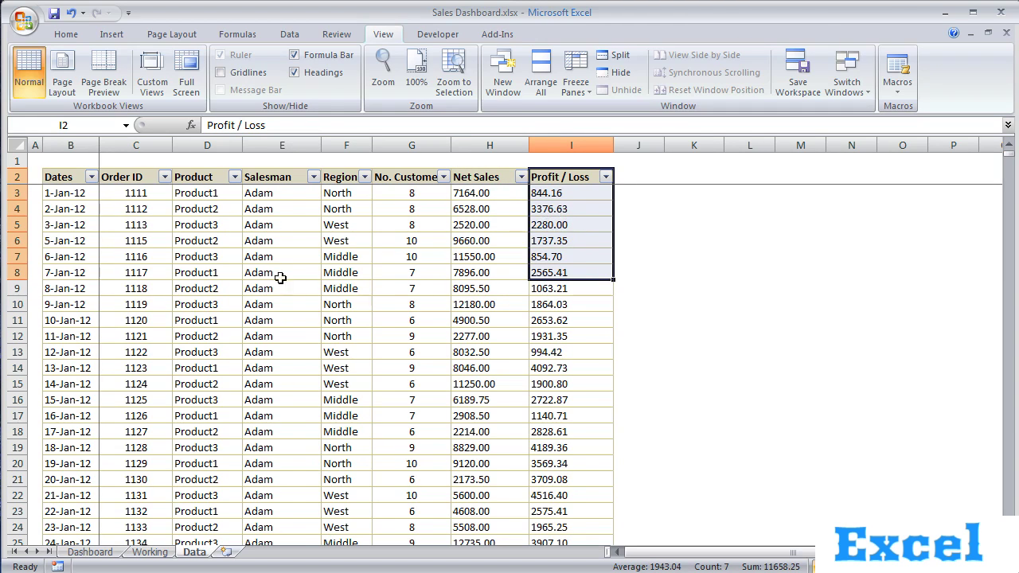
left_click(90, 552)
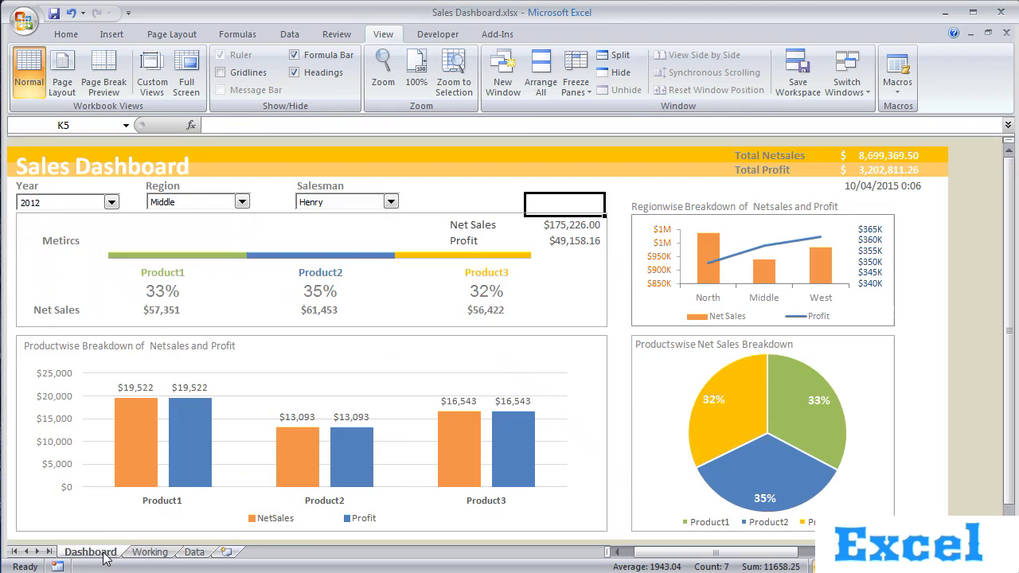
Click off to cell L5 and view the Working sheet's combo-box selections and calculations
left_click(620, 209)
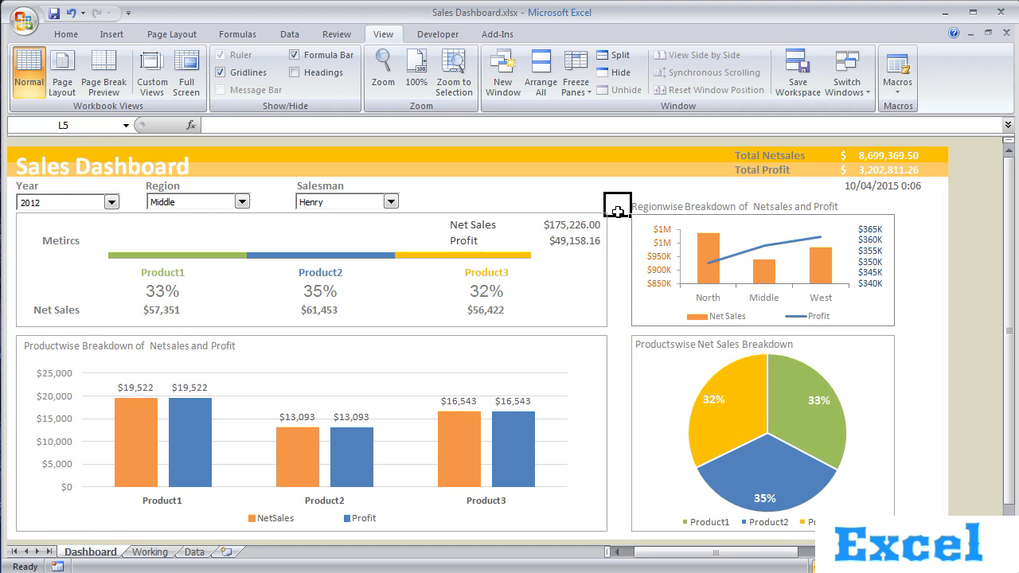
left_click(160, 552)
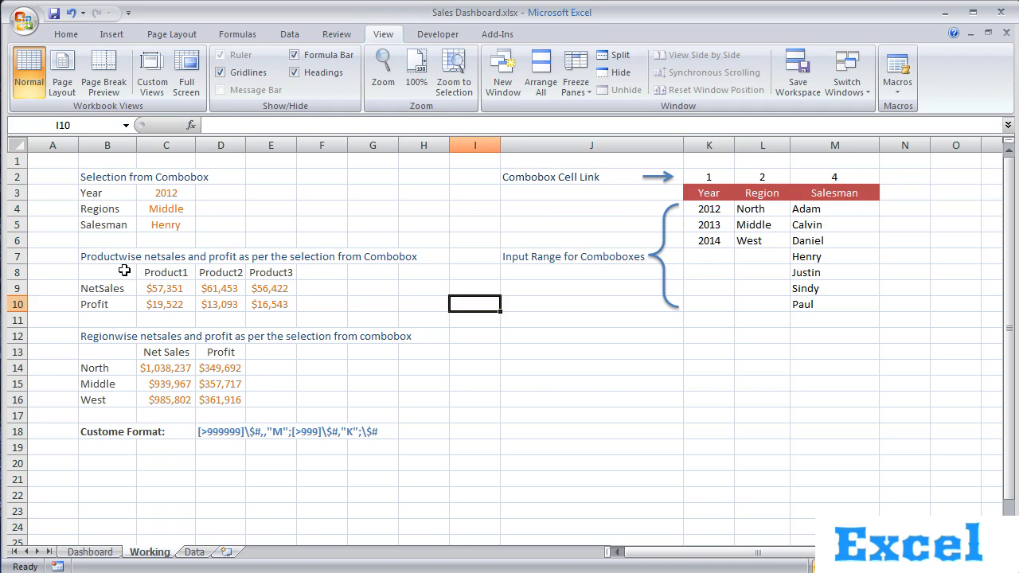
Review the productwise table B8:E10 and Product1's SUMIFS formula in C9, then return to the Dashboard
left_click_drag(124, 271, 272, 303)
left_click(299, 381)
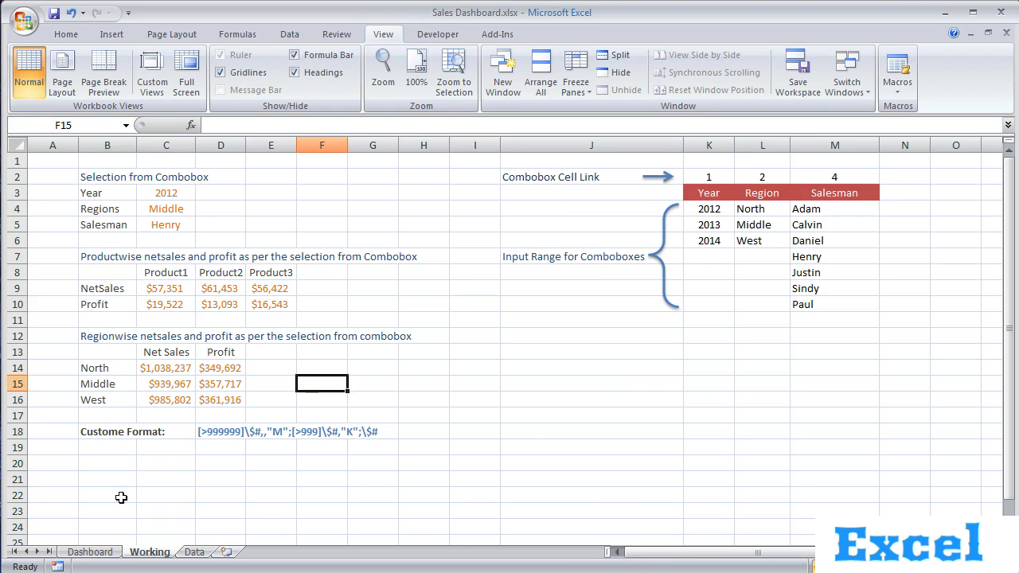
left_click(94, 552)
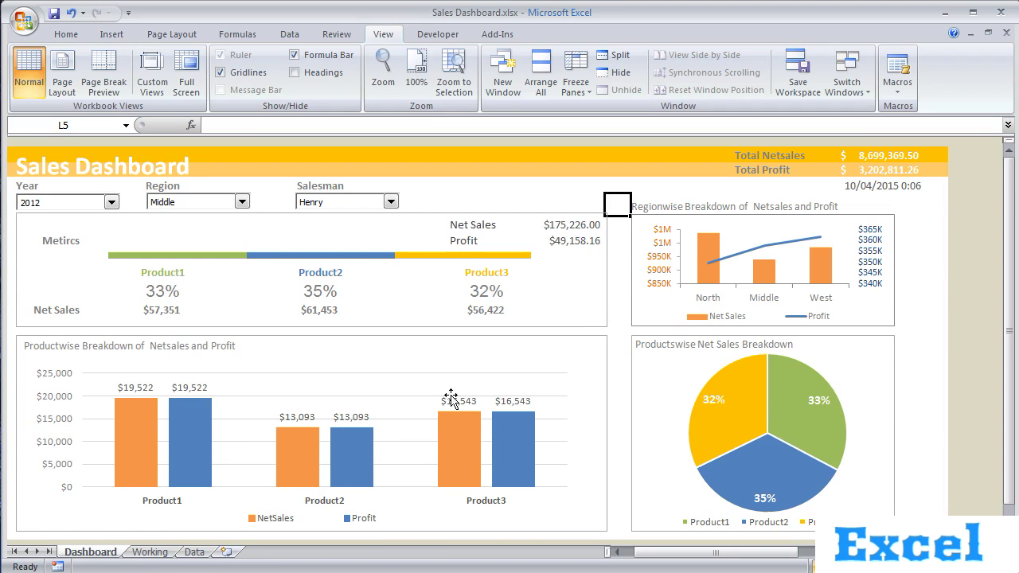
left_click(150, 552)
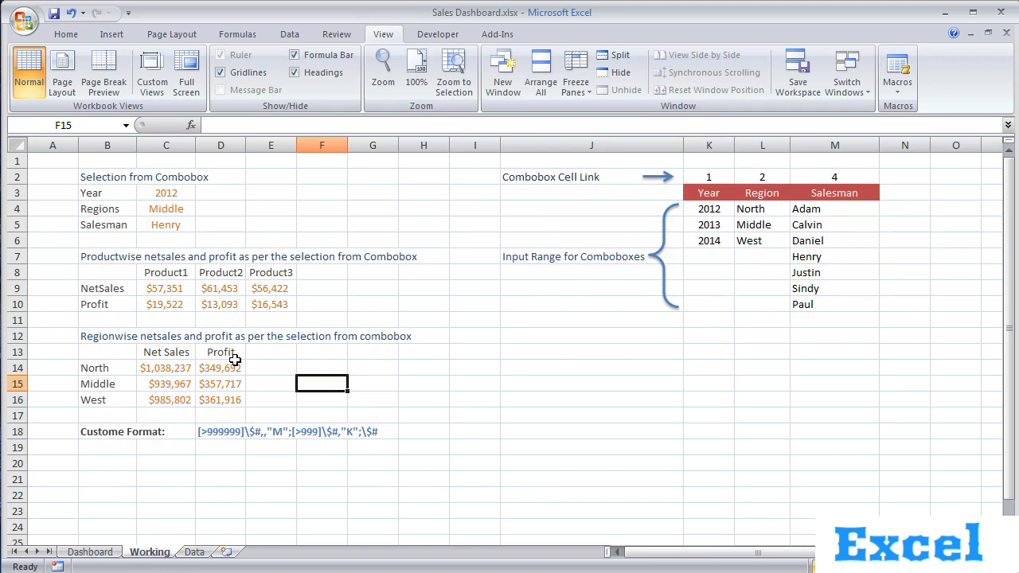
left_click(183, 292)
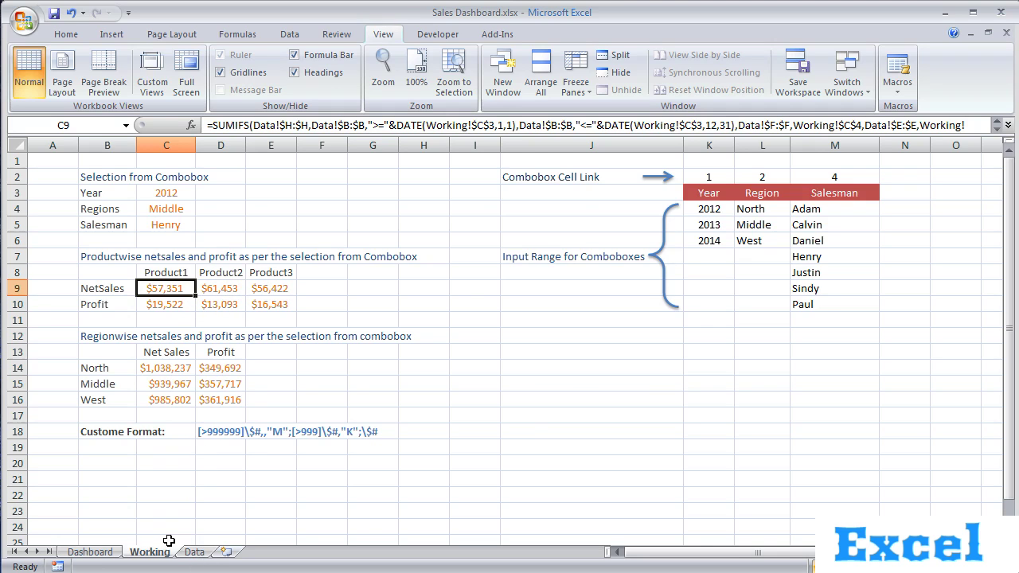
left_click(90, 551)
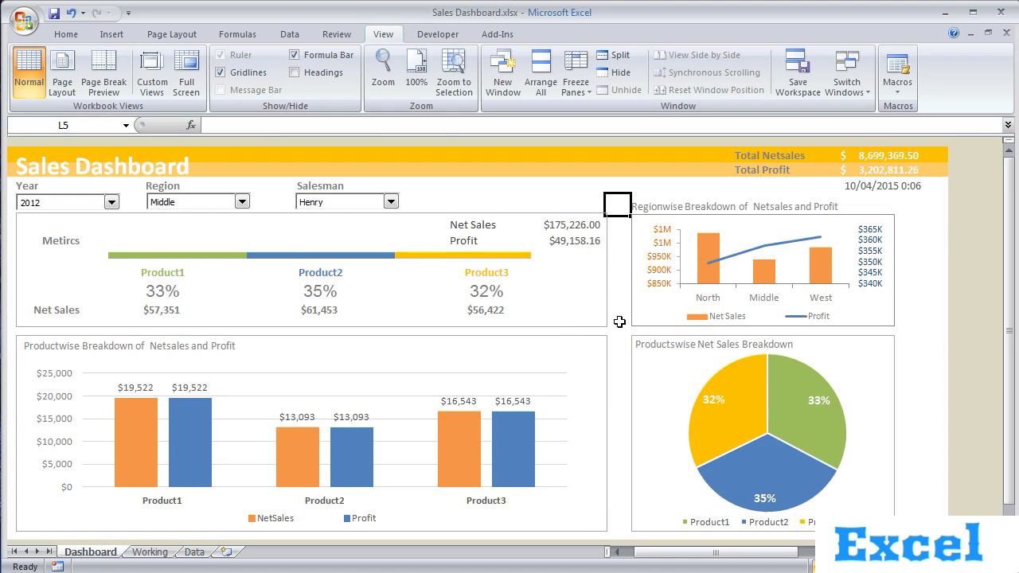
left_click_drag(613, 321, 55, 187)
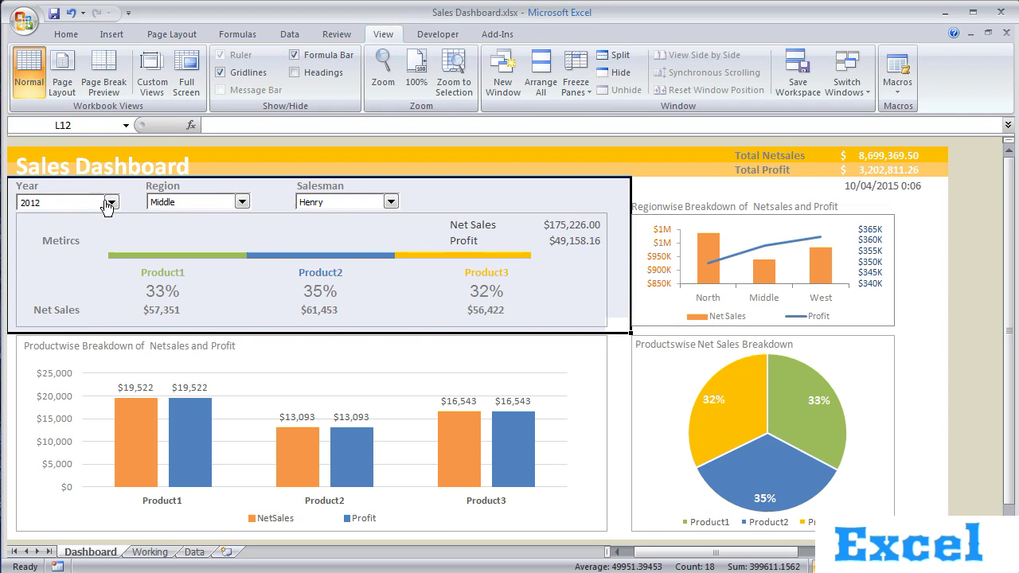